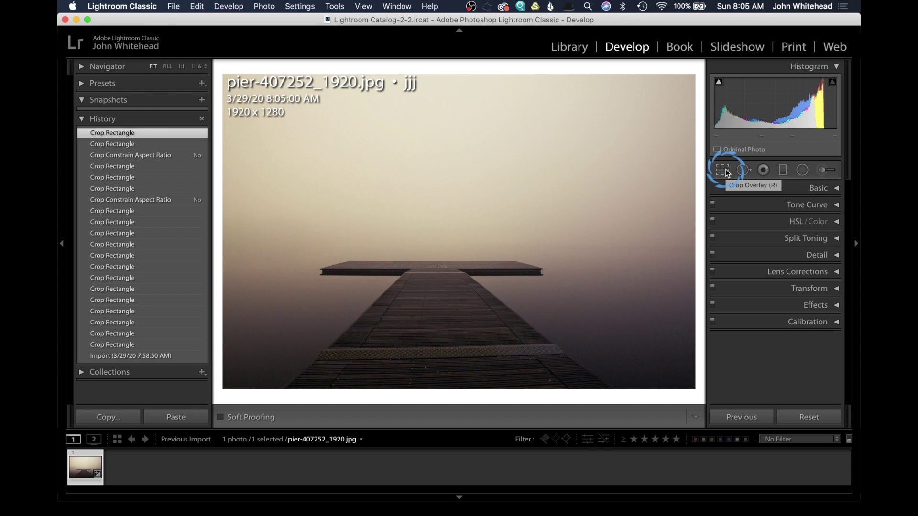
# Step: Open the Crop & Straighten tool on the pier photo in the Develop module
pyautogui.click(727, 173)
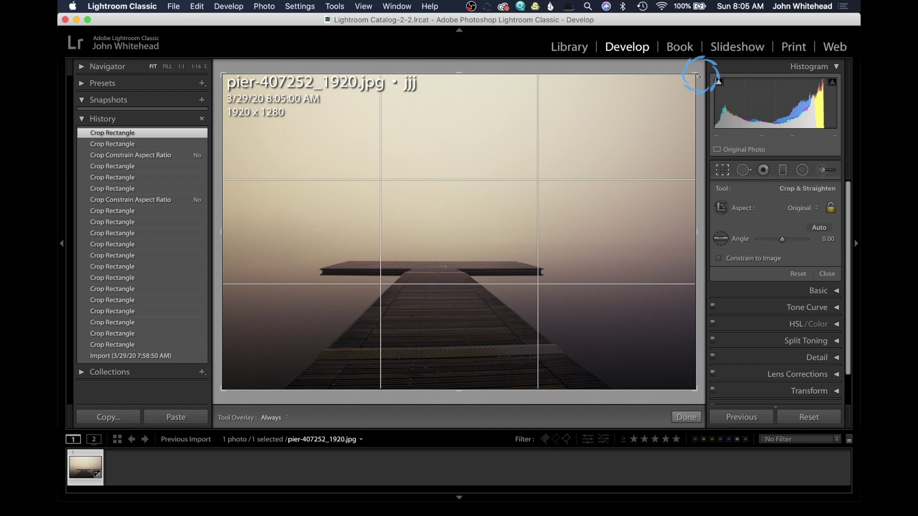
# Step: Shrink the crop at Original proportions to 1742 x 1162
pyautogui.moveTo(696, 73); pyautogui.dragTo(679, 91)
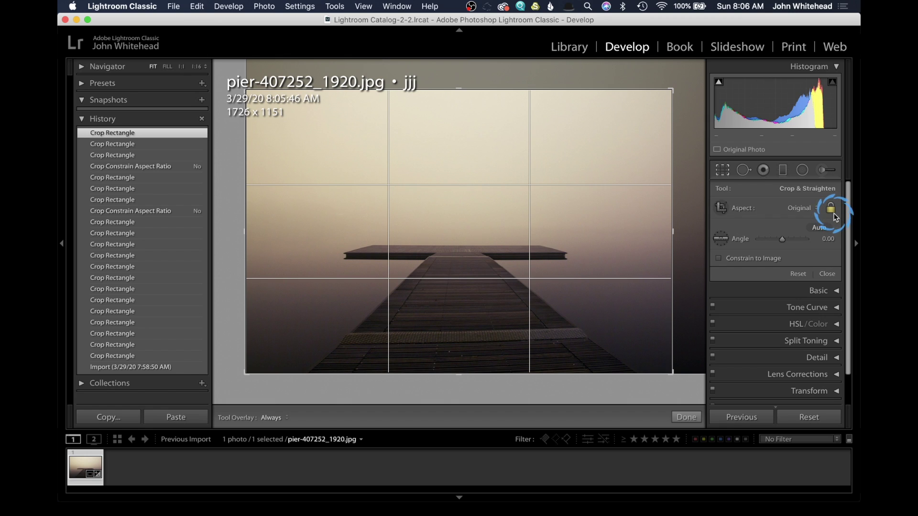
pyautogui.moveTo(671, 90)
pyautogui.mouseDown()
pyautogui.moveTo(661, 92)
pyautogui.moveTo(665, 102)
pyautogui.moveTo(688, 86)
pyautogui.mouseUp()
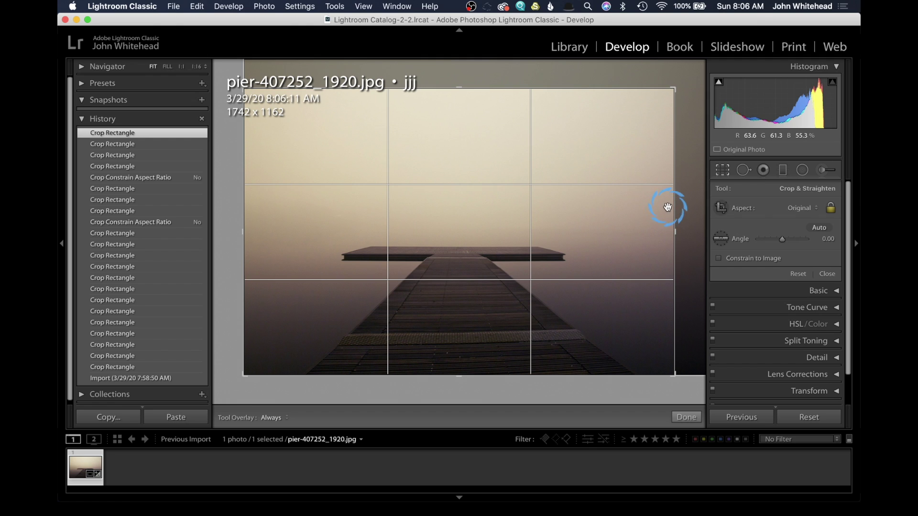
# Step: Unlock the aspect ratio and reshape the crop into a wide 1775 x 922 frame
pyautogui.click(830, 210)
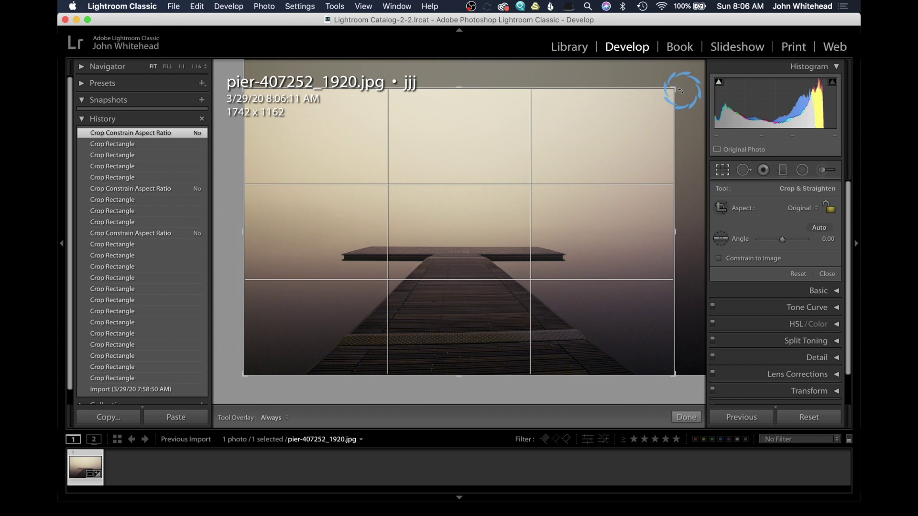
pyautogui.moveTo(676, 88); pyautogui.dragTo(680, 117)
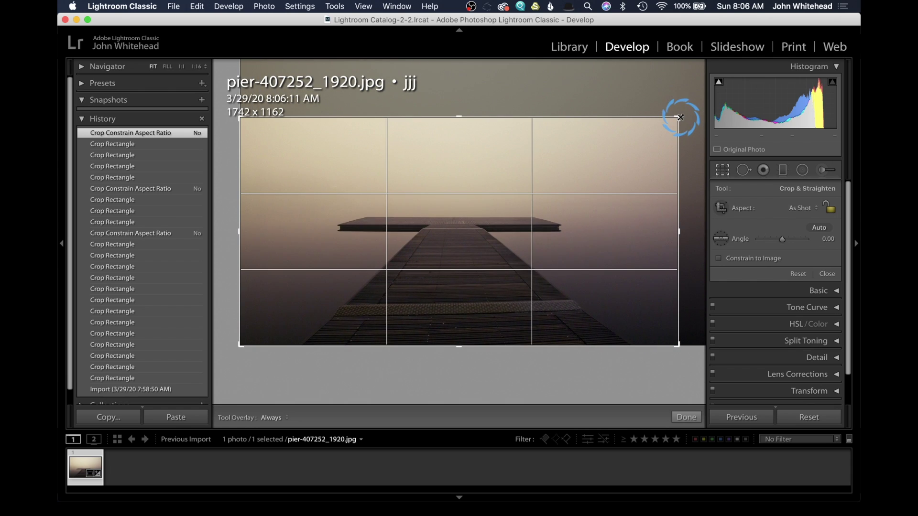
pyautogui.moveTo(680, 117); pyautogui.dragTo(680, 117)
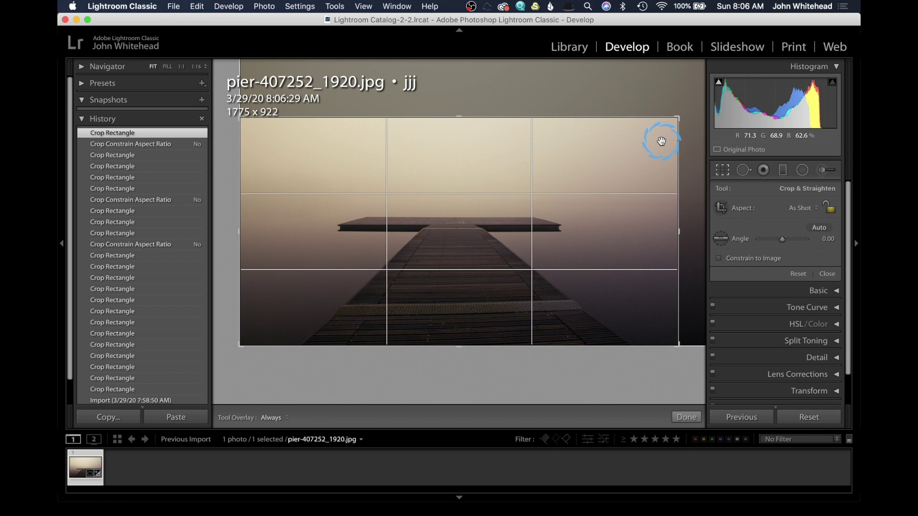
# Step: Lock the aspect ratio and set the crop to a 1 x 1 square
pyautogui.click(830, 208)
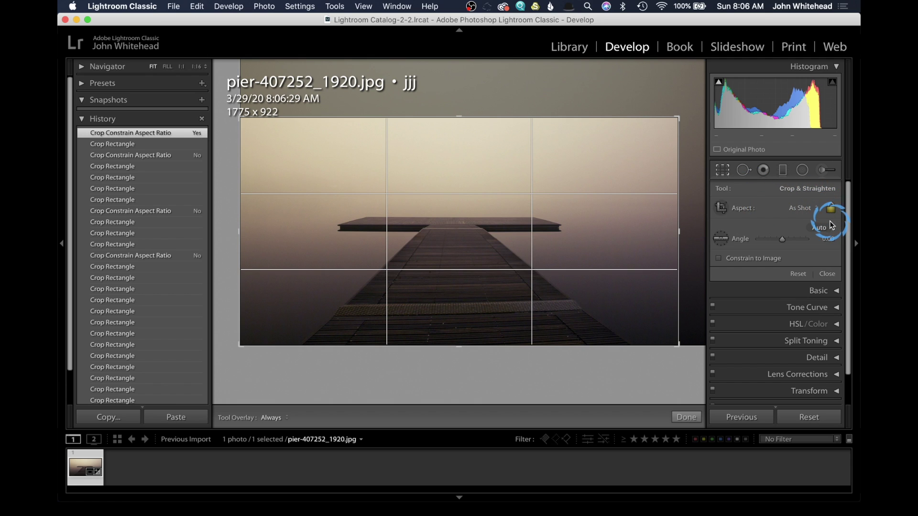
pyautogui.click(807, 208)
pyautogui.click(811, 236)
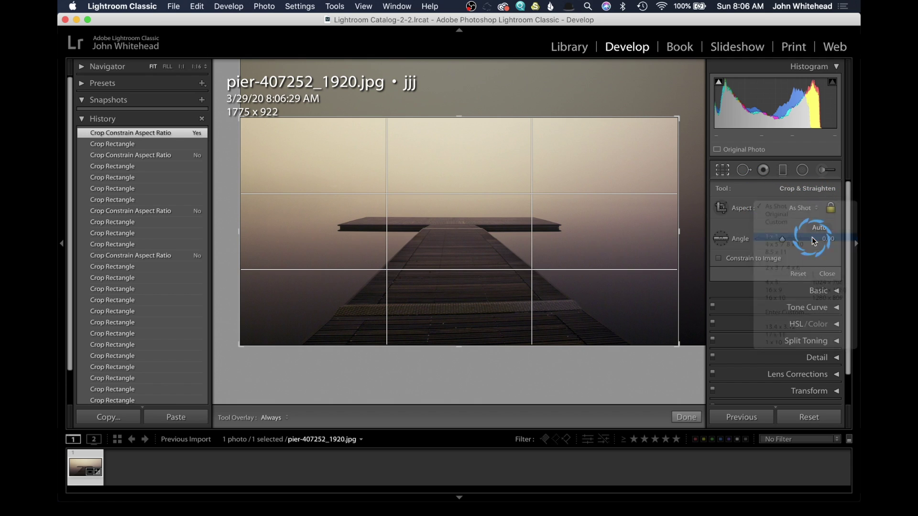
# Step: Reposition the photo under the 1144 x 1144 square crop to frame the pier
pyautogui.moveTo(579, 119); pyautogui.dragTo(608, 92)
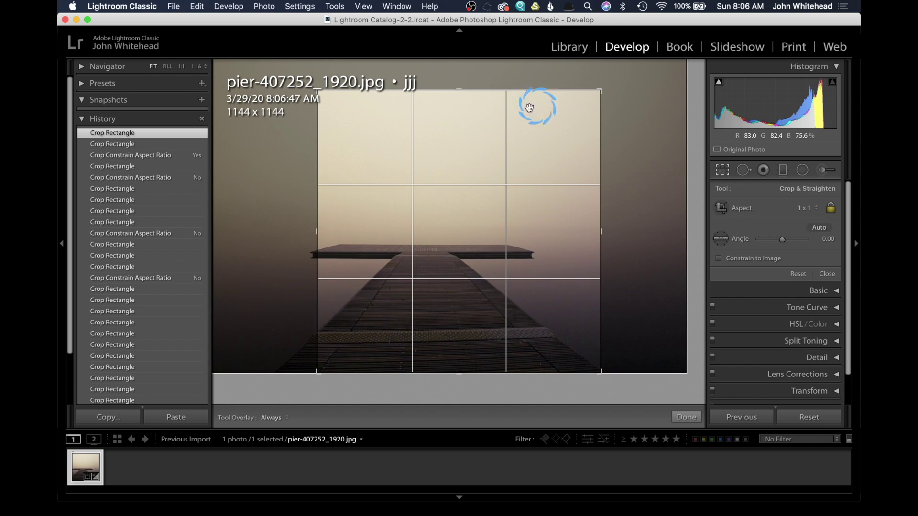
pyautogui.moveTo(467, 180); pyautogui.dragTo(502, 181)
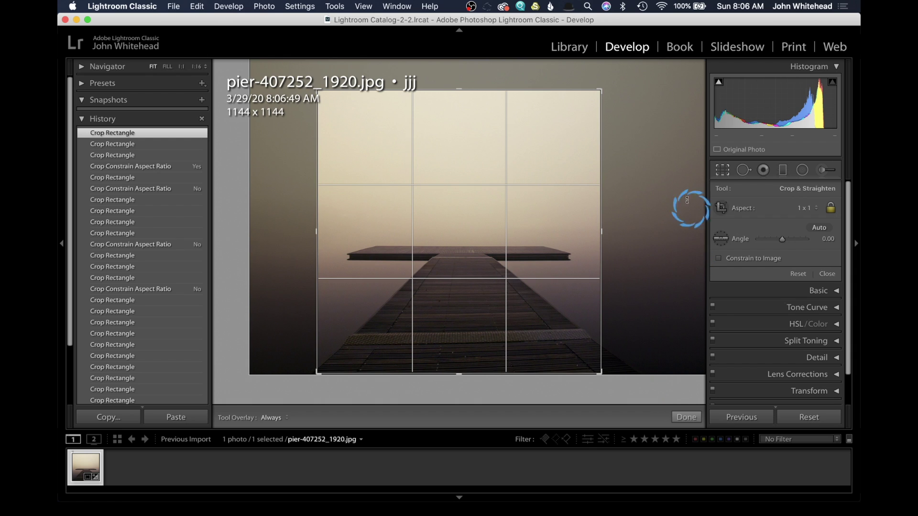
pyautogui.moveTo(508, 166); pyautogui.dragTo(498, 171)
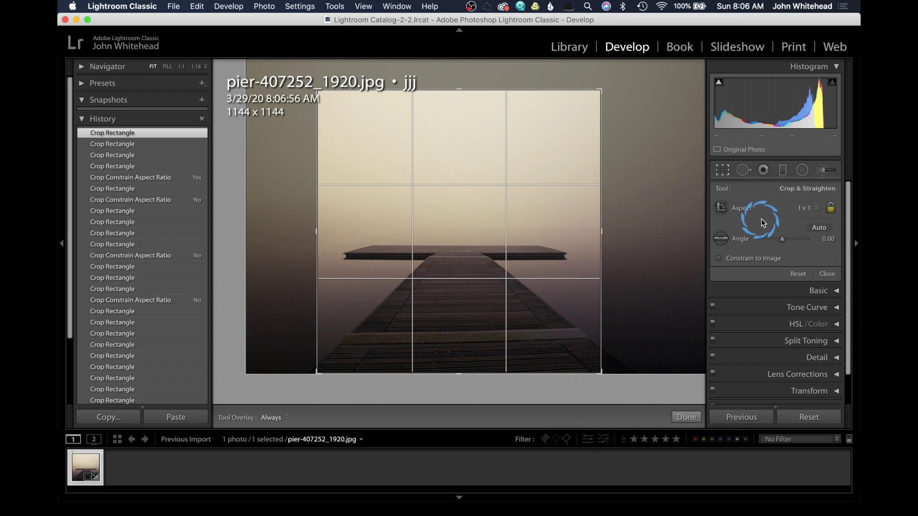
pyautogui.click(808, 209)
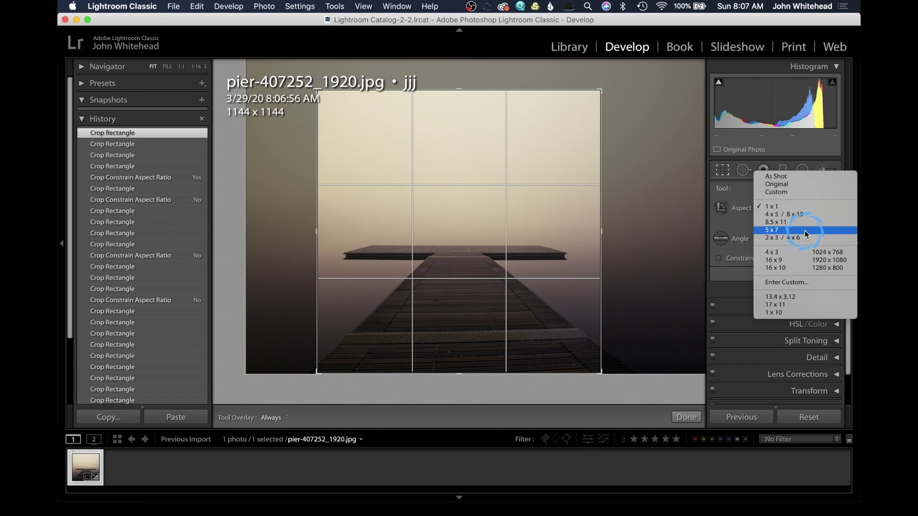
# Step: Set the crop to 5 x 7, flip it to landscape and enlarge it
pyautogui.click(804, 230)
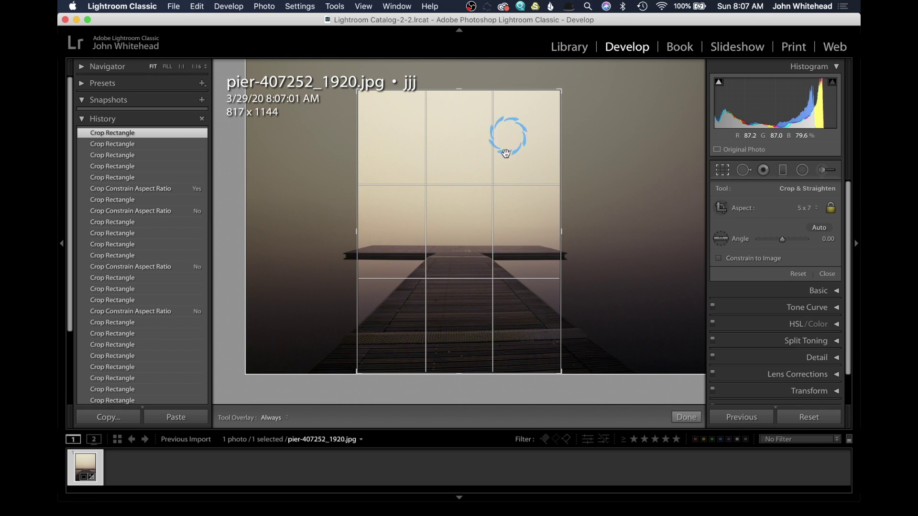
pyautogui.moveTo(564, 90); pyautogui.dragTo(652, 211)
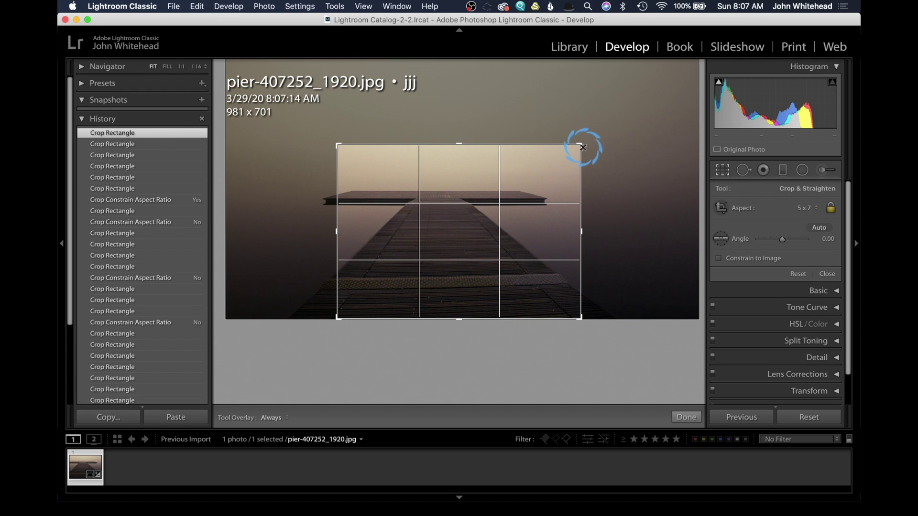
pyautogui.moveTo(582, 147); pyautogui.dragTo(590, 88)
pyautogui.moveTo(276, 108); pyautogui.dragTo(158, 67)
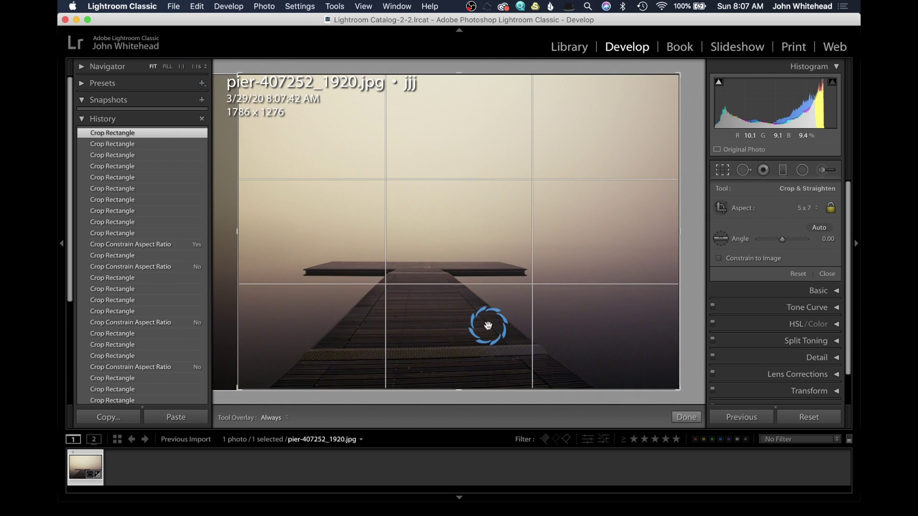
# Step: Slide the photo within the 1786 x 1276 crop to centre the pier
pyautogui.moveTo(475, 328); pyautogui.dragTo(519, 324)
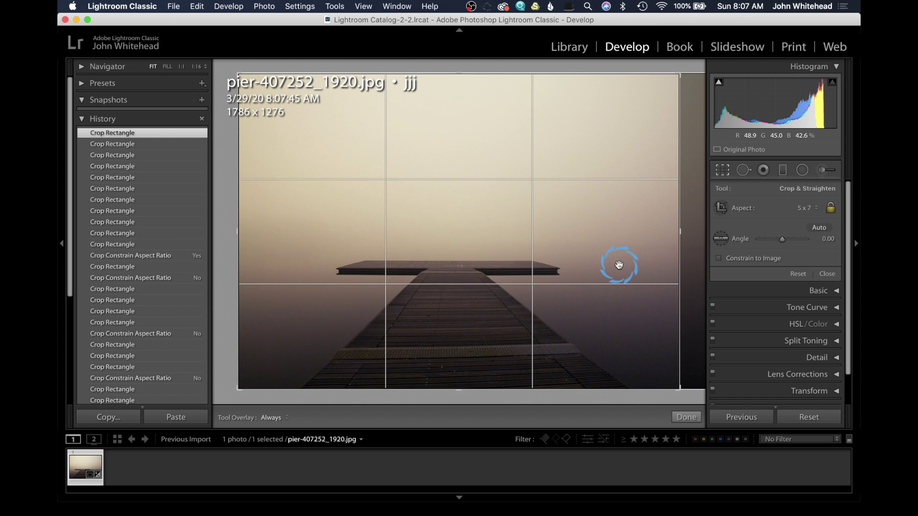
pyautogui.moveTo(614, 266); pyautogui.dragTo(557, 269)
pyautogui.click(721, 205)
pyautogui.click(817, 213)
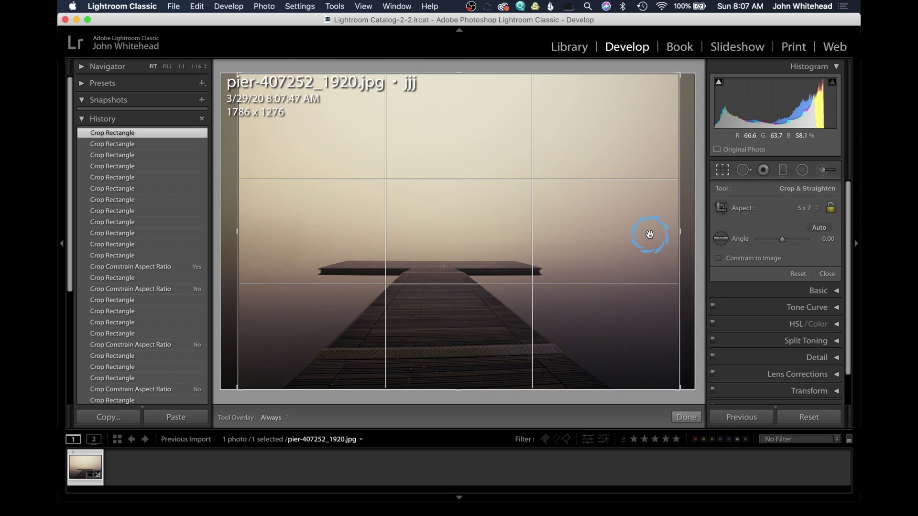
pyautogui.moveTo(458, 238); pyautogui.dragTo(464, 237)
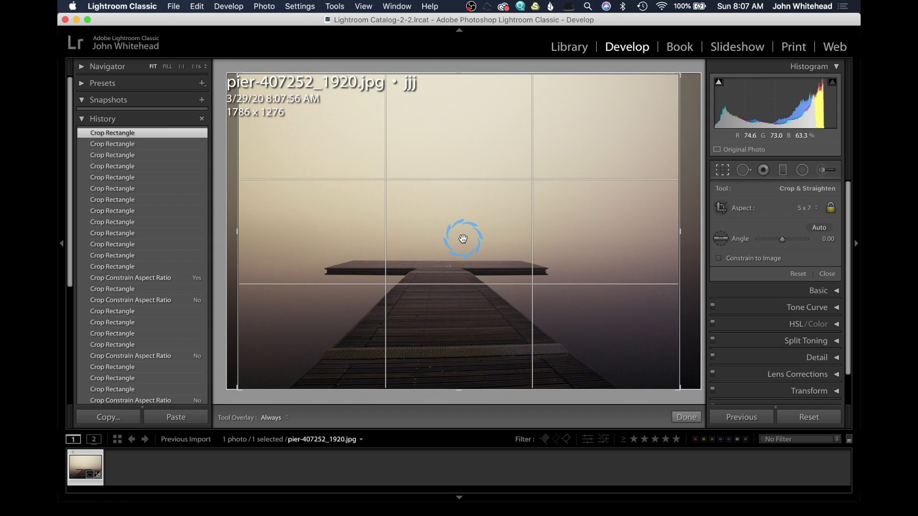
pyautogui.click(799, 210)
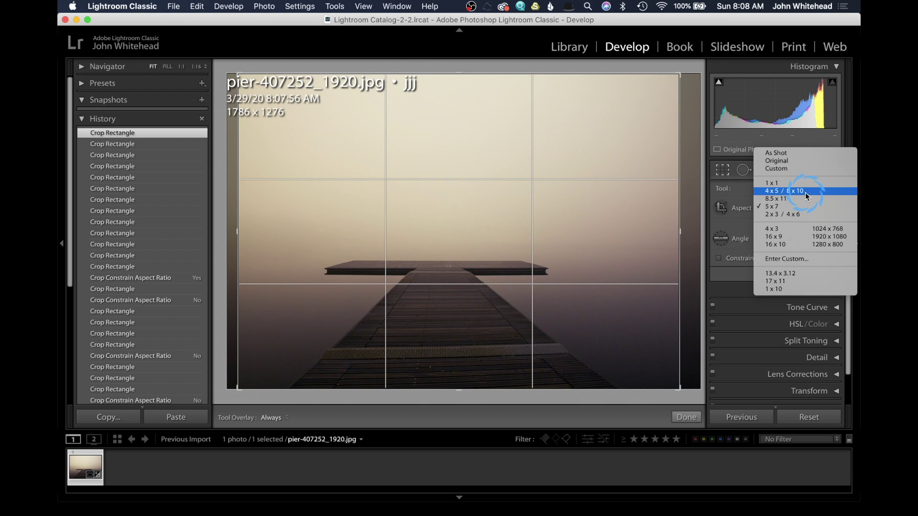
# Step: Change the crop to a 4 x 5 ratio at 1595 x 1276
pyautogui.click(804, 192)
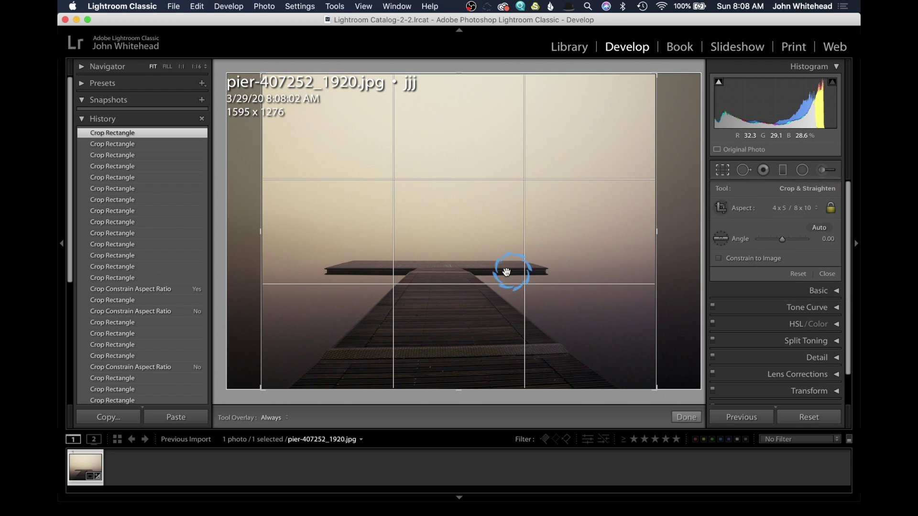
pyautogui.moveTo(459, 271)
pyautogui.mouseDown()
pyautogui.moveTo(467, 268)
pyautogui.moveTo(454, 268)
pyautogui.mouseUp()
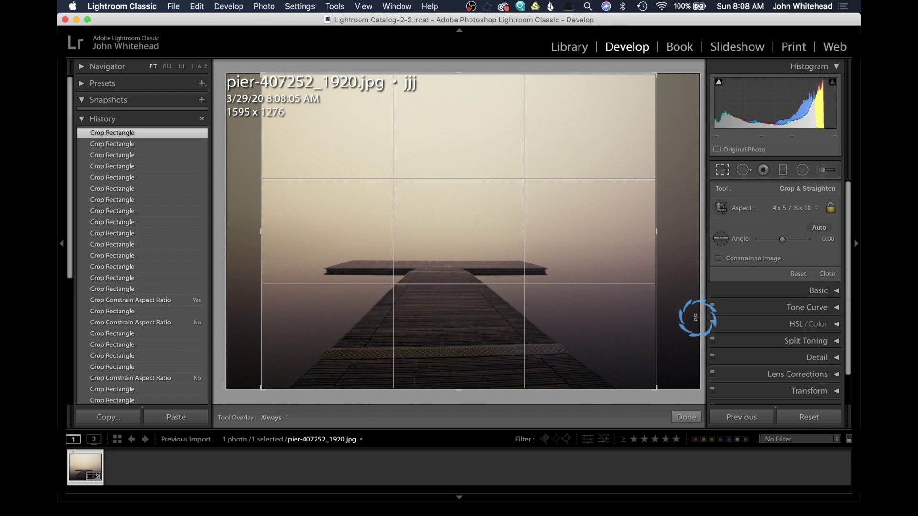
pyautogui.click(256, 282)
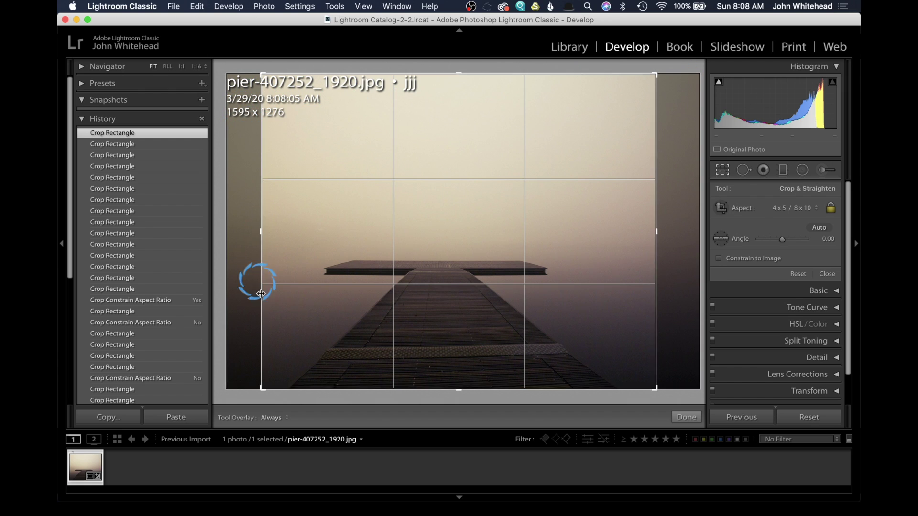
pyautogui.moveTo(550, 389); pyautogui.dragTo(606, 388)
pyautogui.click(680, 257)
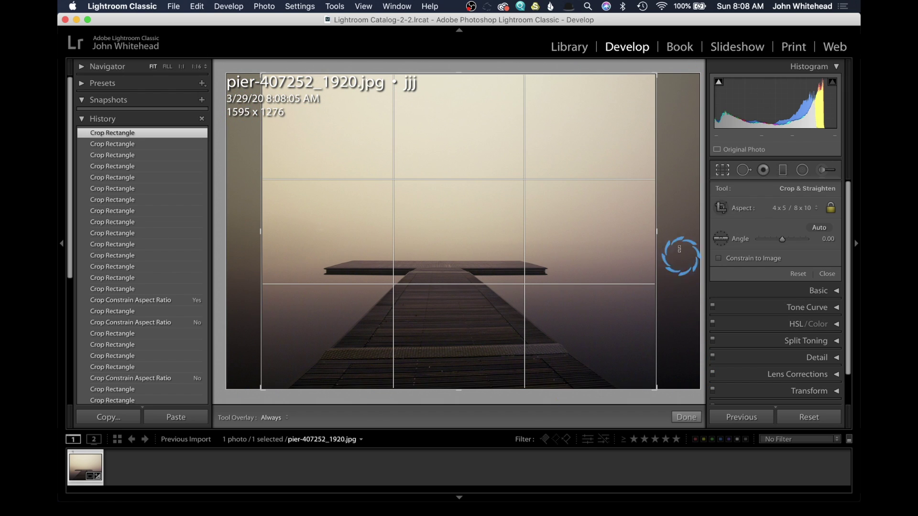
pyautogui.click(678, 109)
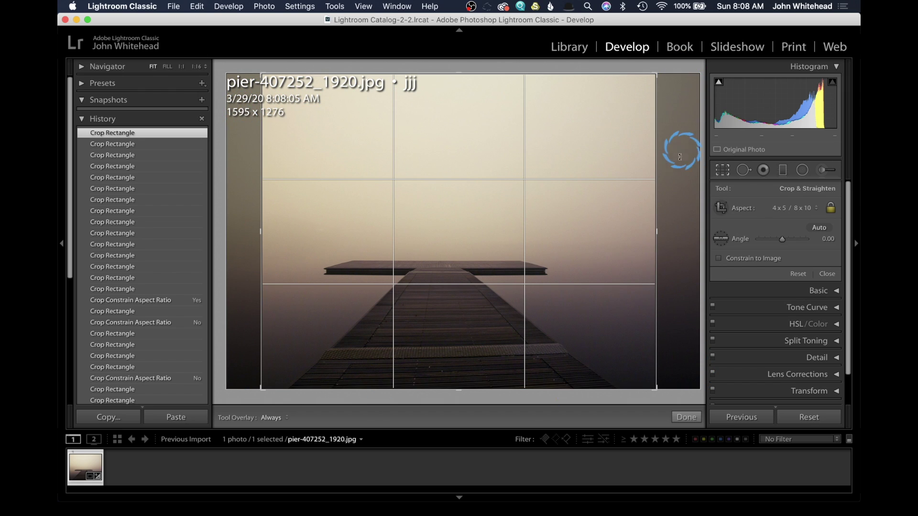
# Step: Slide the photo right within the 4 x 5 crop, then unlock the aspect ratio
pyautogui.moveTo(446, 205); pyautogui.dragTo(508, 242)
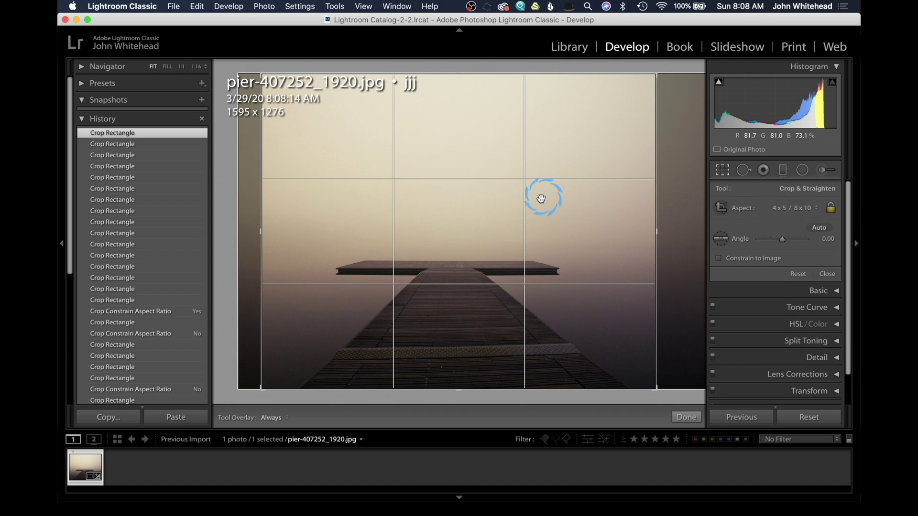
pyautogui.moveTo(488, 200); pyautogui.dragTo(492, 201)
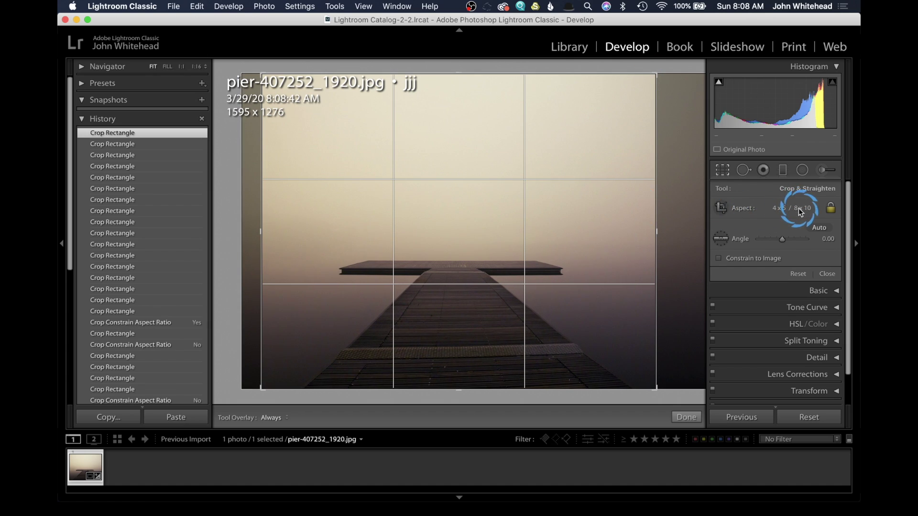
pyautogui.click(830, 208)
# Step: Squash the crop into a thin 1595 x 265 strip centred on the pier's end
pyautogui.moveTo(468, 70); pyautogui.dragTo(467, 196)
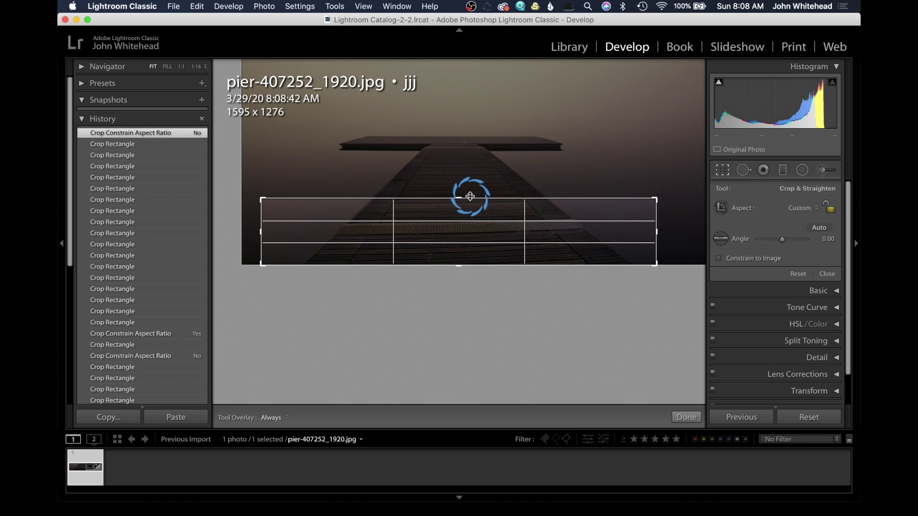
pyautogui.moveTo(465, 245); pyautogui.dragTo(464, 307)
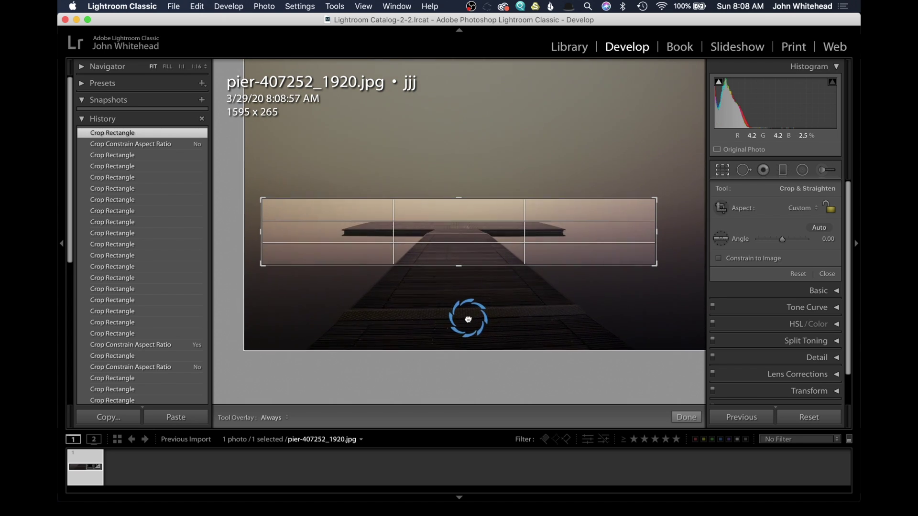
pyautogui.moveTo(468, 319); pyautogui.dragTo(465, 323)
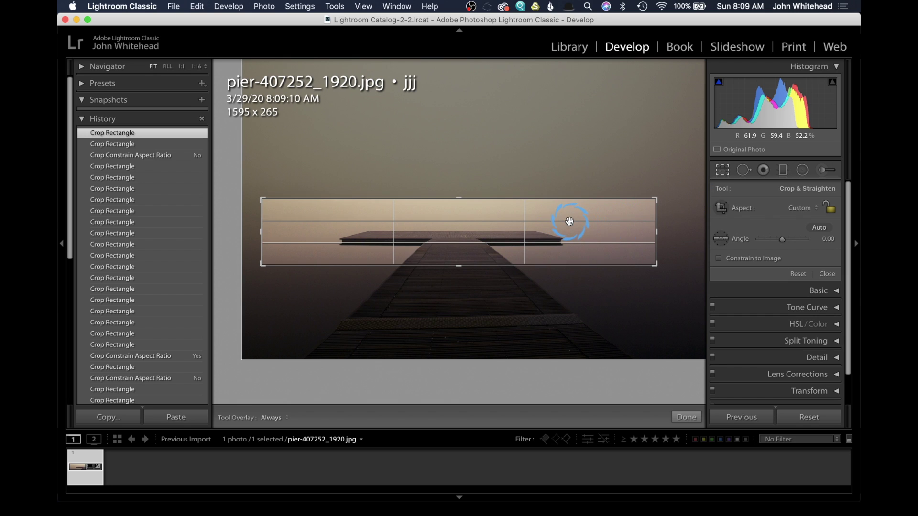
pyautogui.click(807, 210)
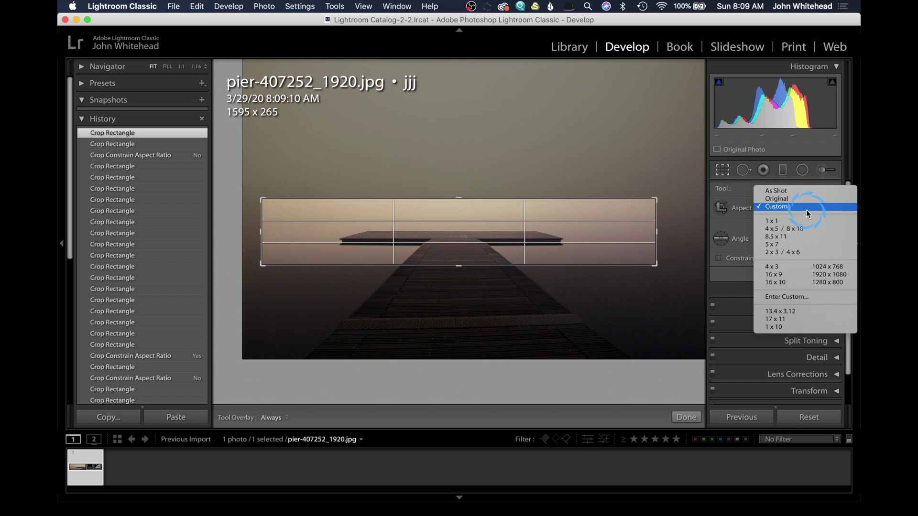
# Step: Reset the crop to As Shot proportions at the full 1920 x 1280
pyautogui.click(806, 192)
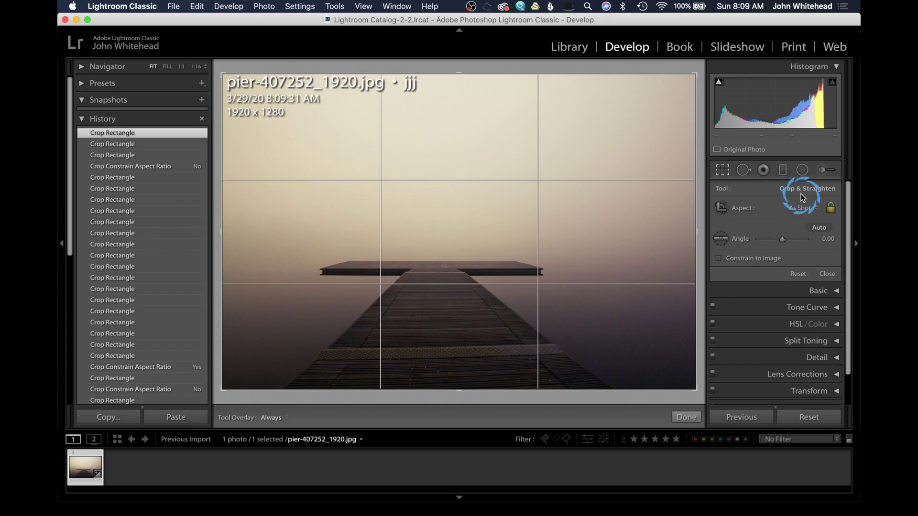
pyautogui.click(799, 208)
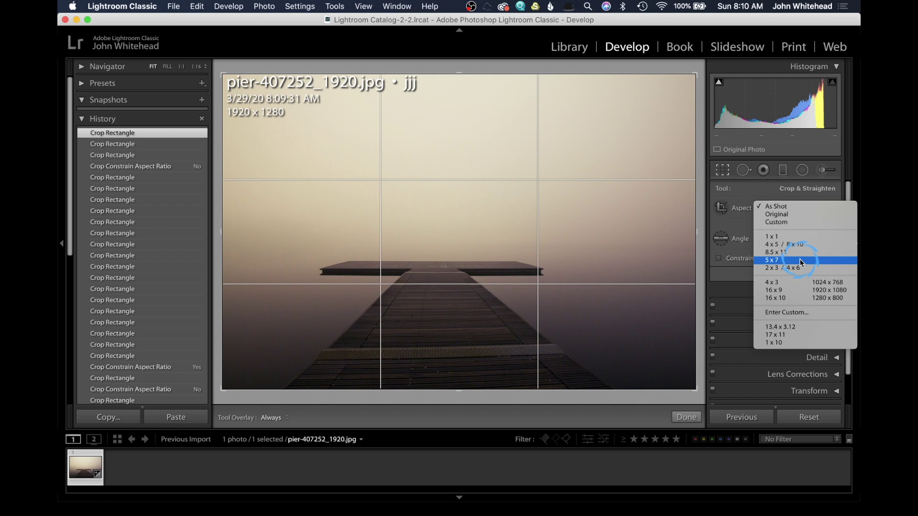
# Step: Apply a custom 1.000 x 5.000 aspect ratio, cropping to a 1920 x 384 strip
pyautogui.click(796, 311)
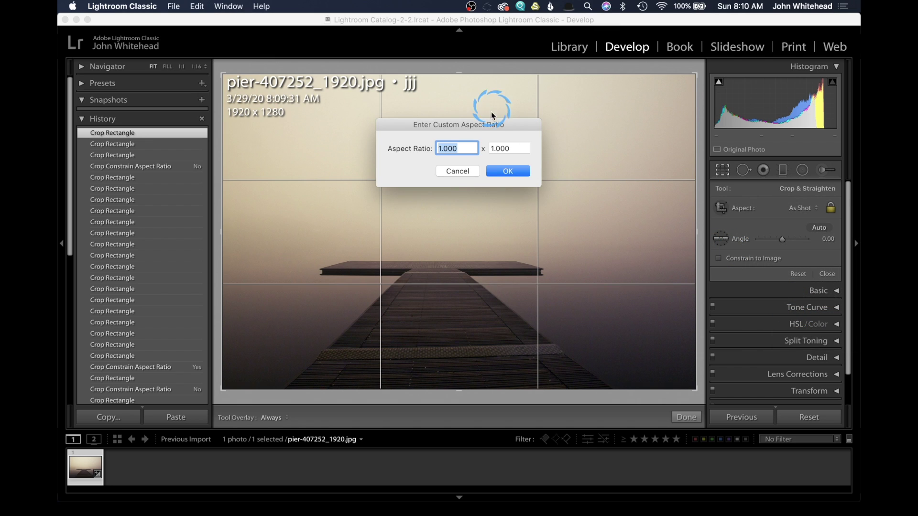
pyautogui.click(457, 153)
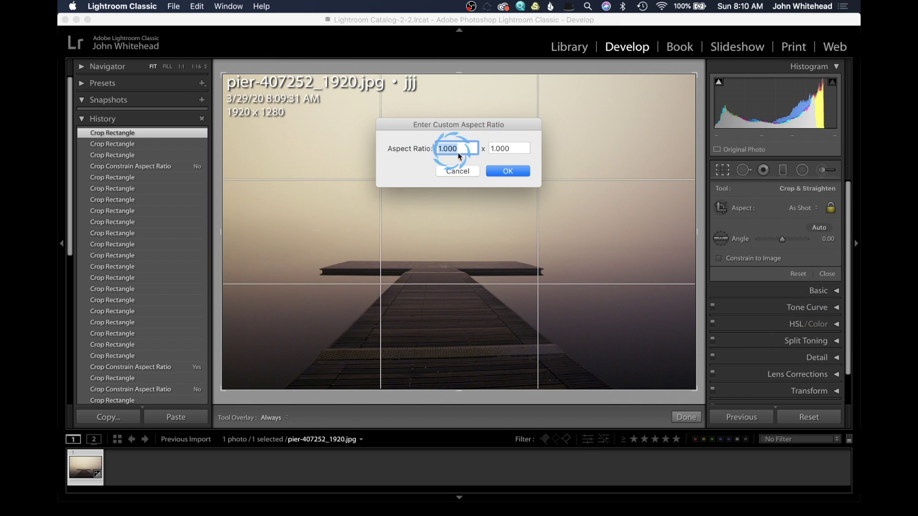
pyautogui.doubleClick(496, 148)
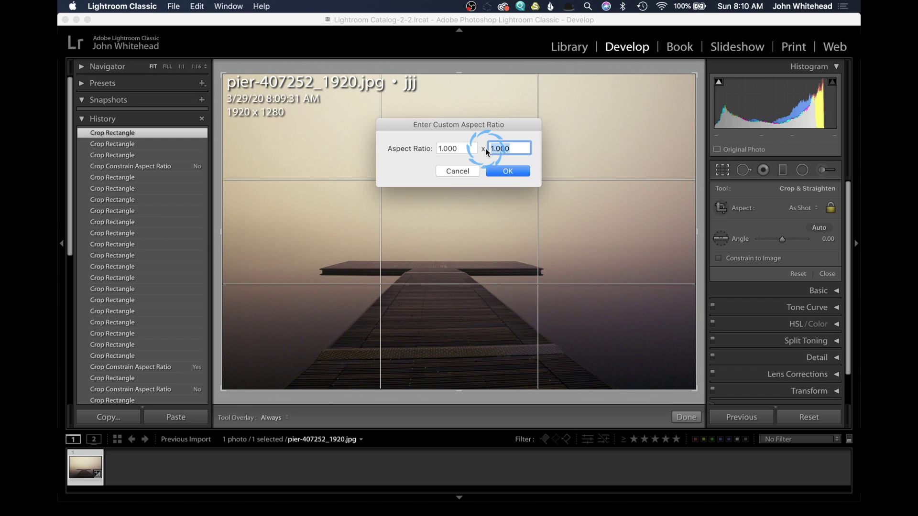
pyautogui.write('5.000')
pyautogui.click(513, 173)
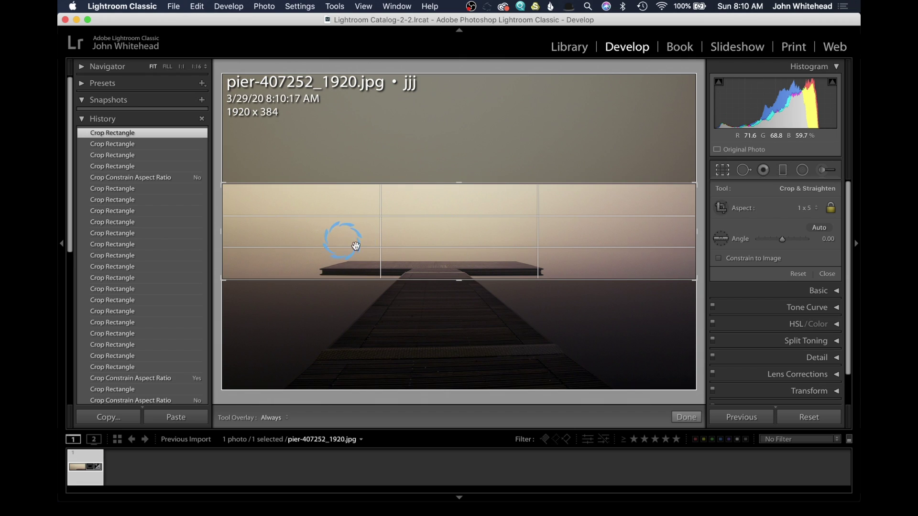
# Step: Switch the crop to a locked 16 x 9 ratio, a 683 x 384 frame
pyautogui.click(802, 210)
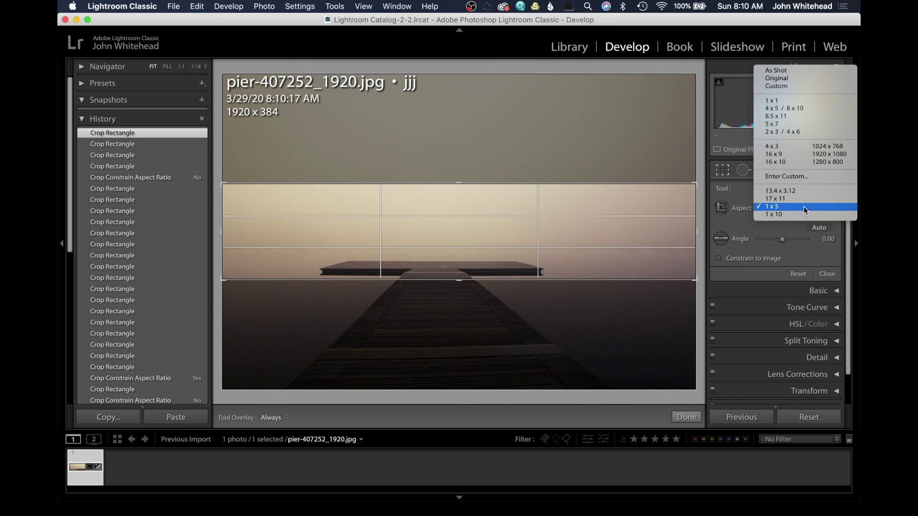
pyautogui.click(807, 154)
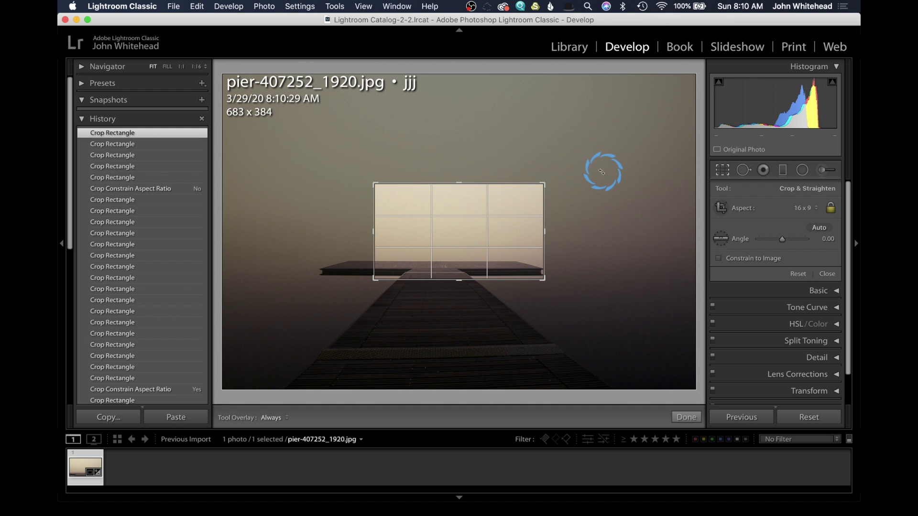
# Step: Resize the 16 x 9 crop from its corners and recentre the pier, ending at 1578 x 888
pyautogui.moveTo(544, 184); pyautogui.dragTo(586, 156)
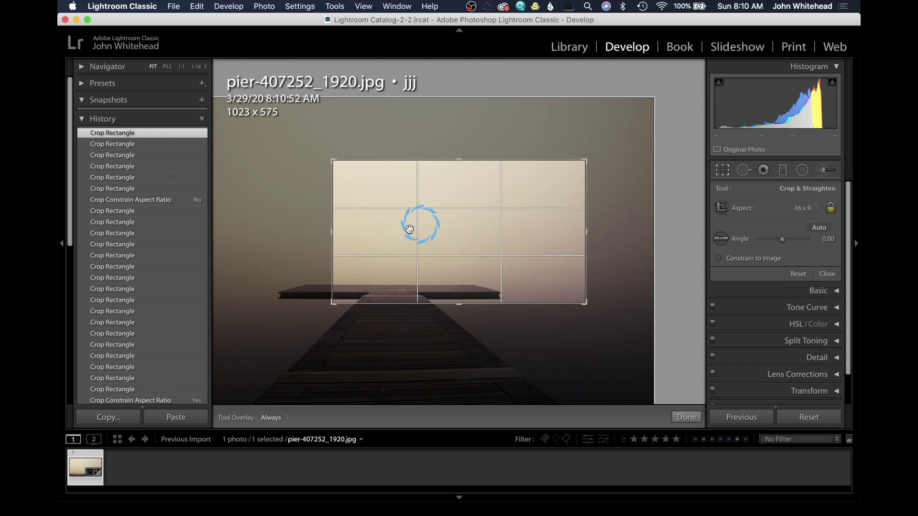
pyautogui.moveTo(564, 153); pyautogui.dragTo(567, 177)
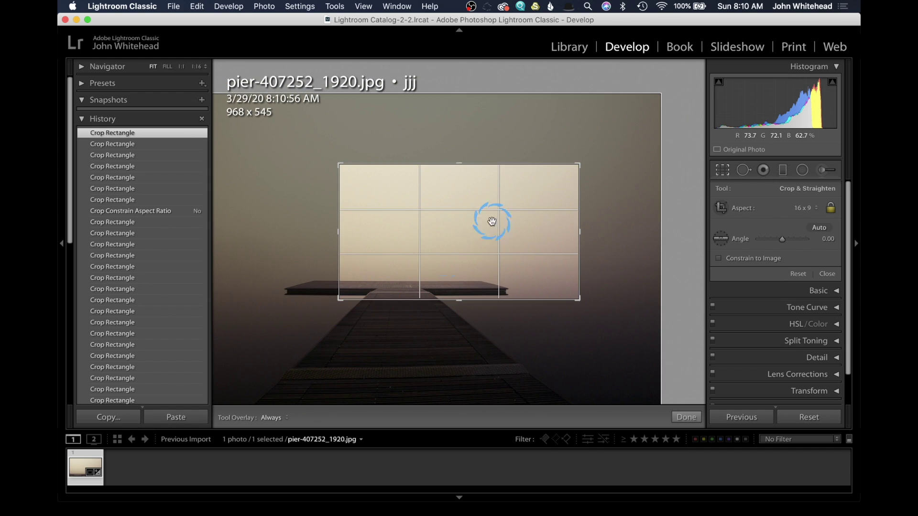
pyautogui.moveTo(508, 200); pyautogui.dragTo(484, 207)
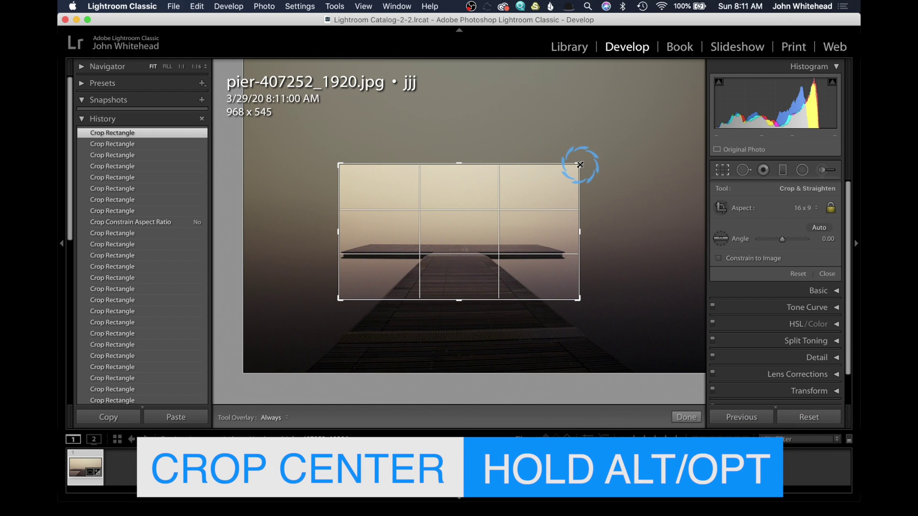
pyautogui.moveTo(580, 165); pyautogui.dragTo(612, 138)
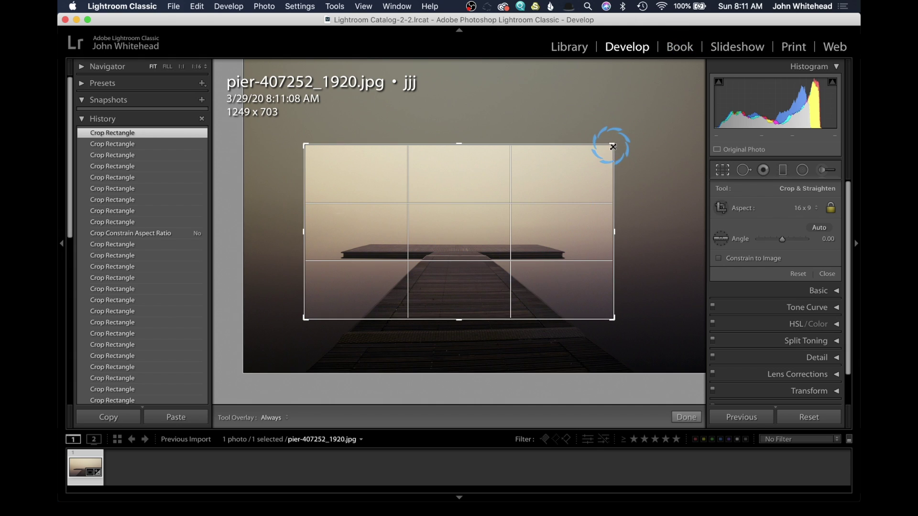
pyautogui.moveTo(619, 148); pyautogui.dragTo(651, 101)
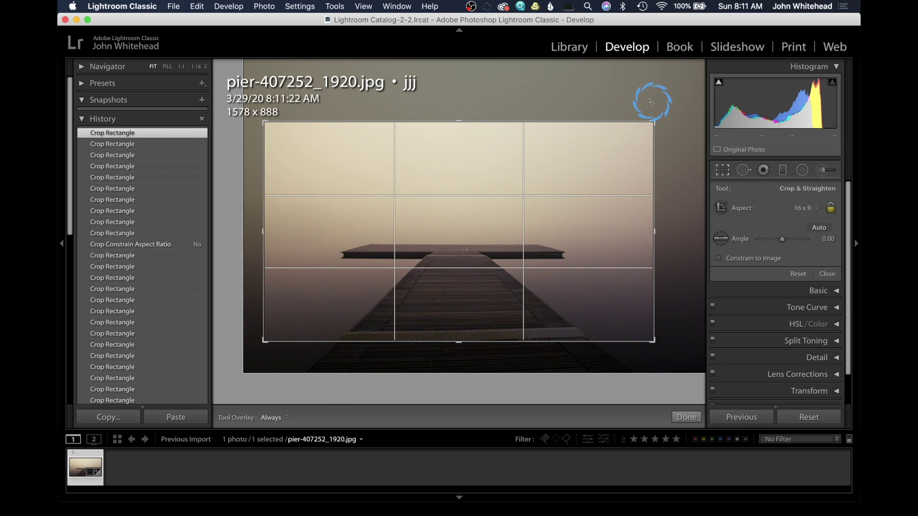
pyautogui.press('Return')
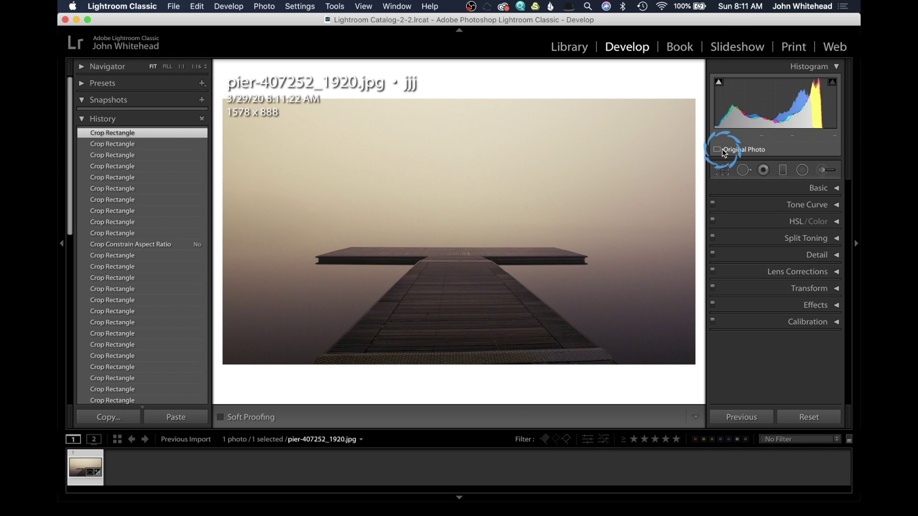
pyautogui.click(722, 170)
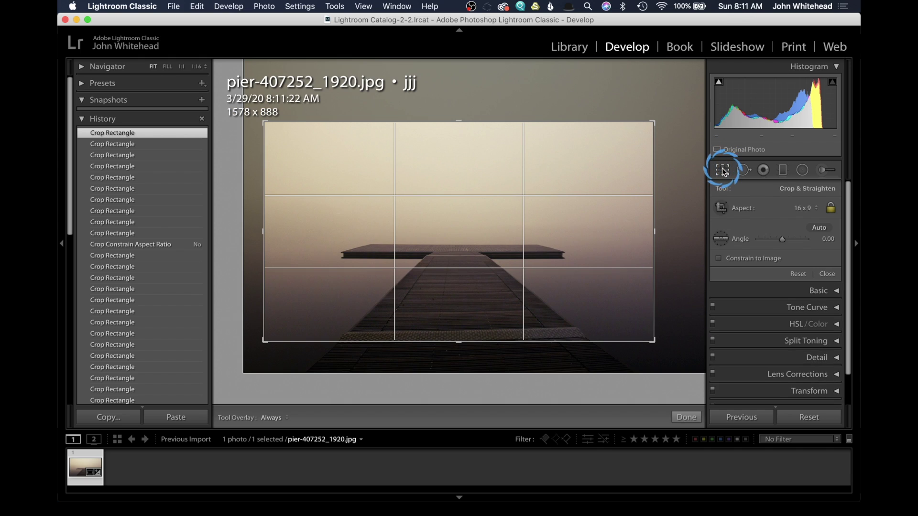
# Step: Set the crop aspect to 4 x 5 / 8 x 10, enlarge it, lower the photo, and apply
pyautogui.click(424, 331)
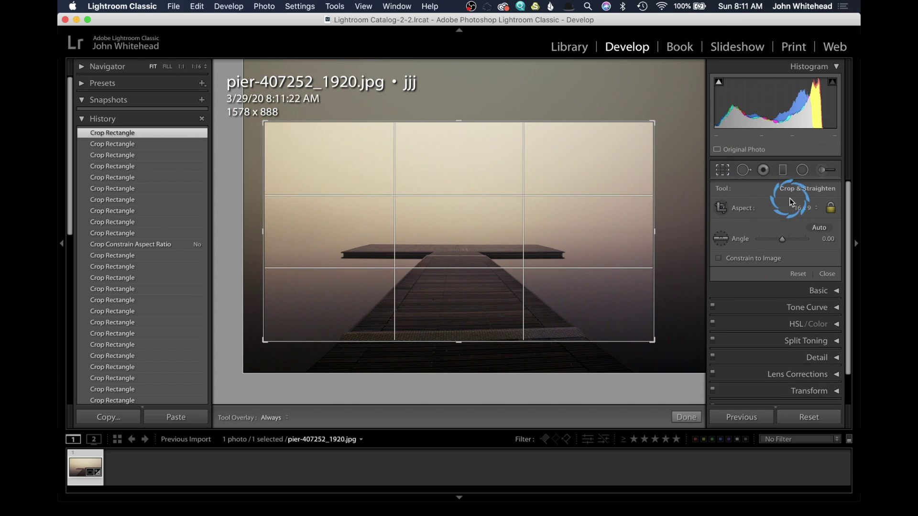
pyautogui.click(802, 208)
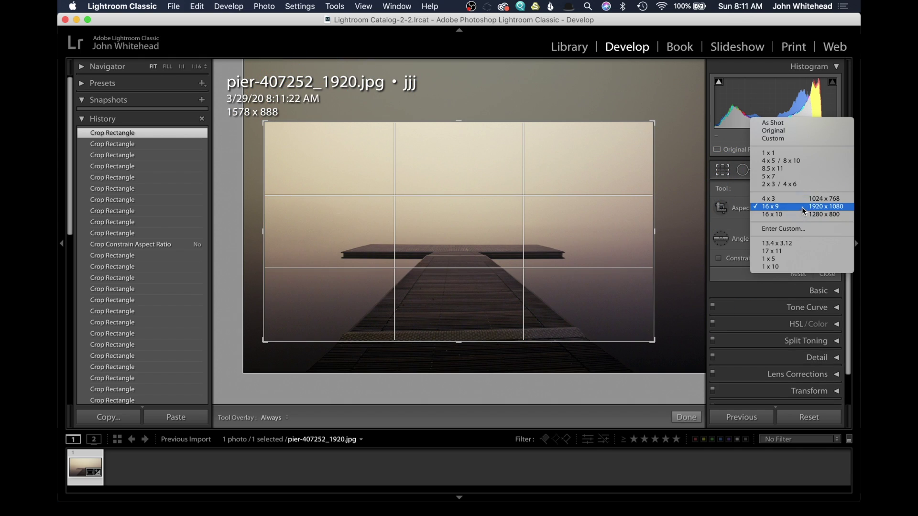
pyautogui.click(804, 162)
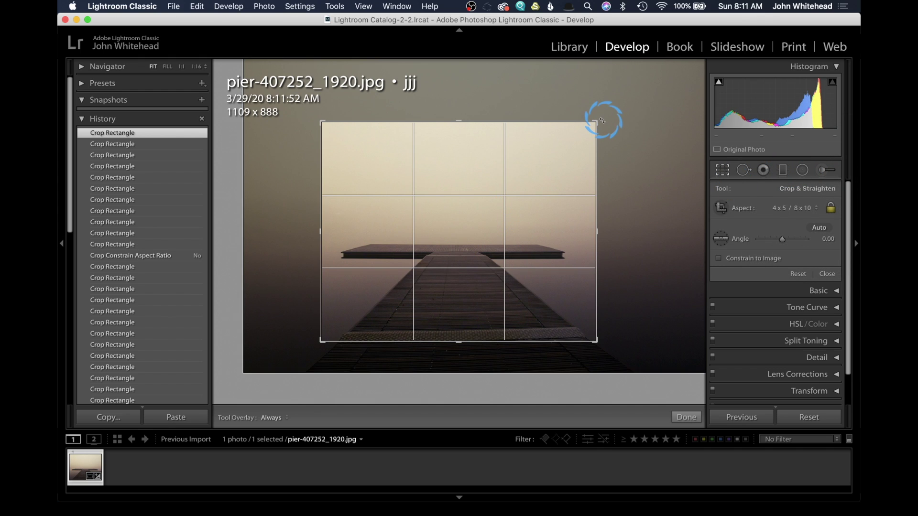
pyautogui.moveTo(596, 120); pyautogui.dragTo(667, 93)
pyautogui.moveTo(555, 206); pyautogui.dragTo(556, 218)
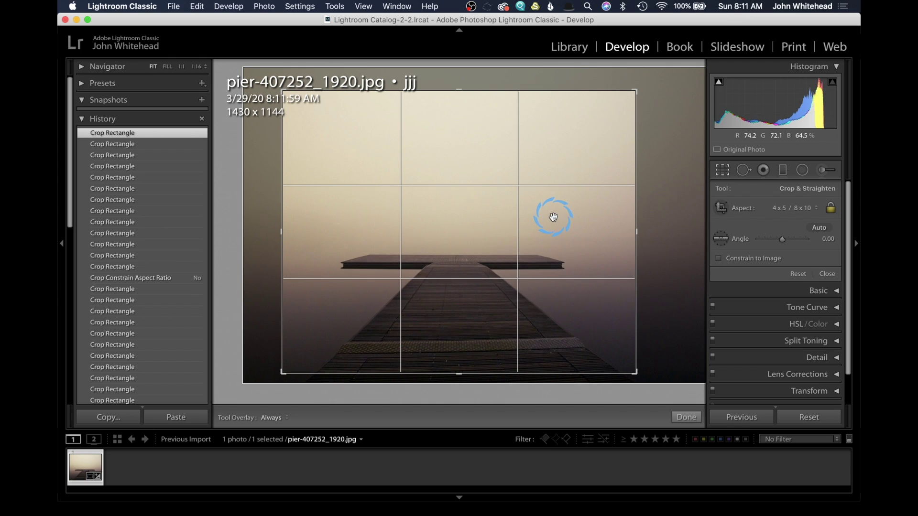
pyautogui.press('Return')
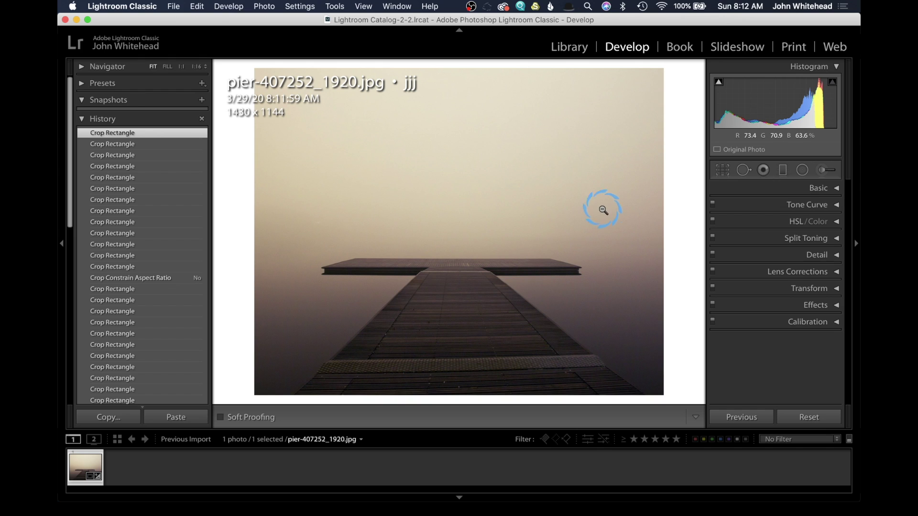
# Step: Reopen the crop, rotate the photo by hand and undo it, then nudge the angle to 0.31°
pyautogui.click(722, 171)
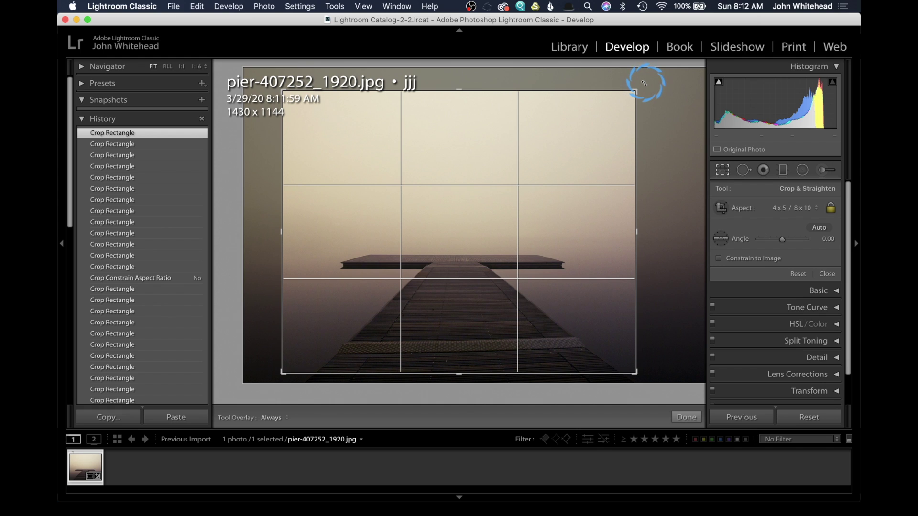
pyautogui.moveTo(643, 82)
pyautogui.mouseDown()
pyautogui.moveTo(649, 100)
pyautogui.moveTo(639, 76)
pyautogui.mouseUp()
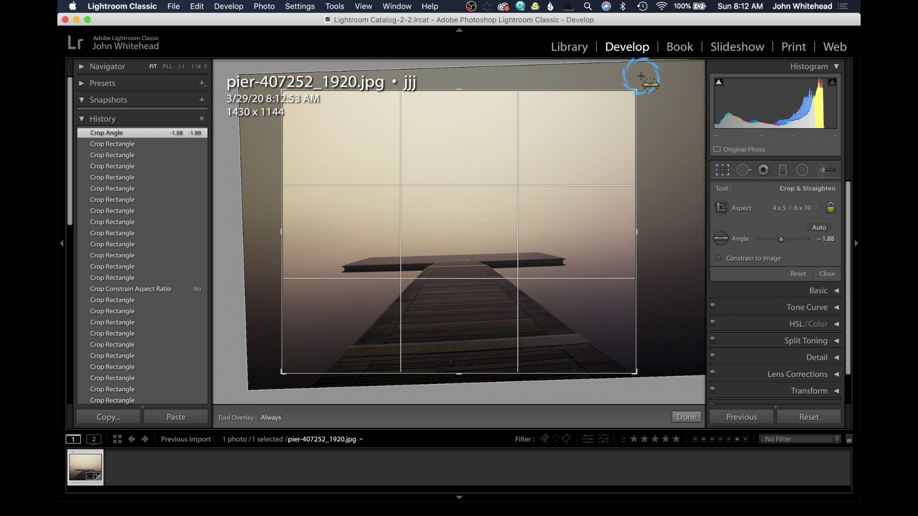
pyautogui.press('super+z')
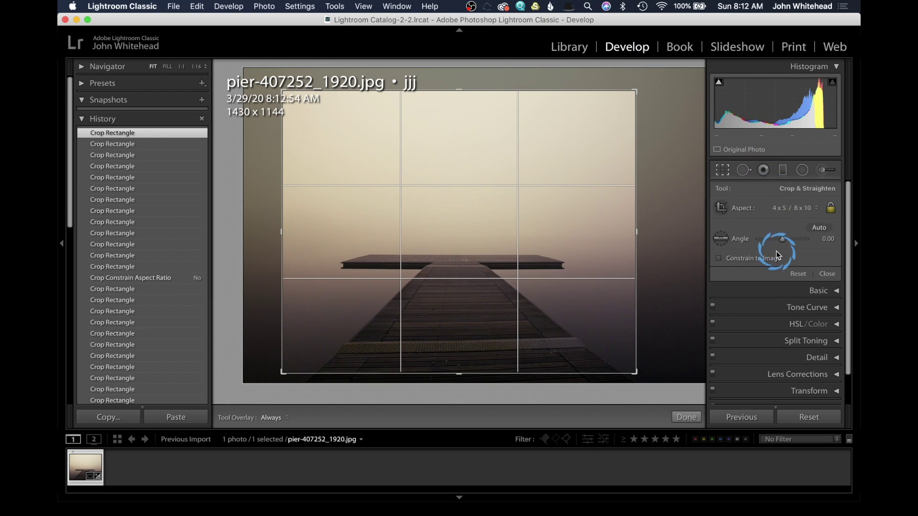
pyautogui.moveTo(783, 241); pyautogui.dragTo(782, 240)
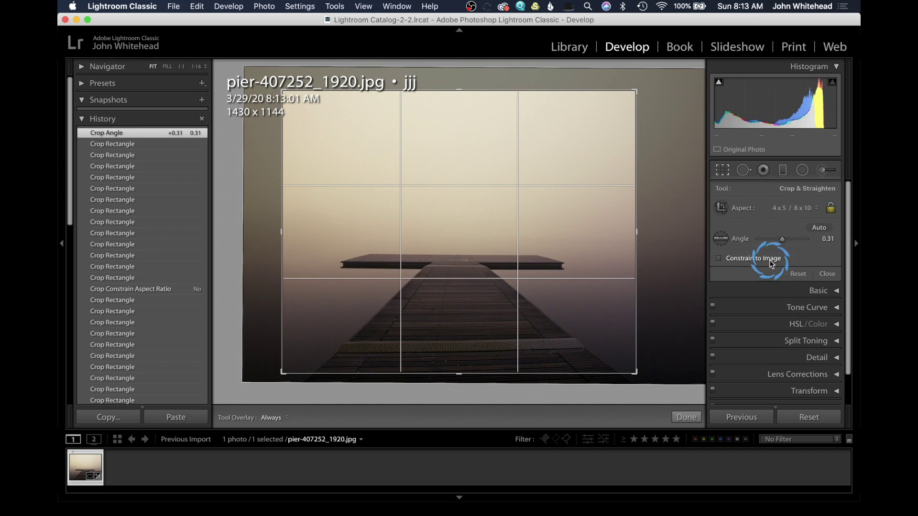
# Step: Level the photo along the pier's crosspiece, then reset the crop to the original 1920 x 1280
pyautogui.click(721, 240)
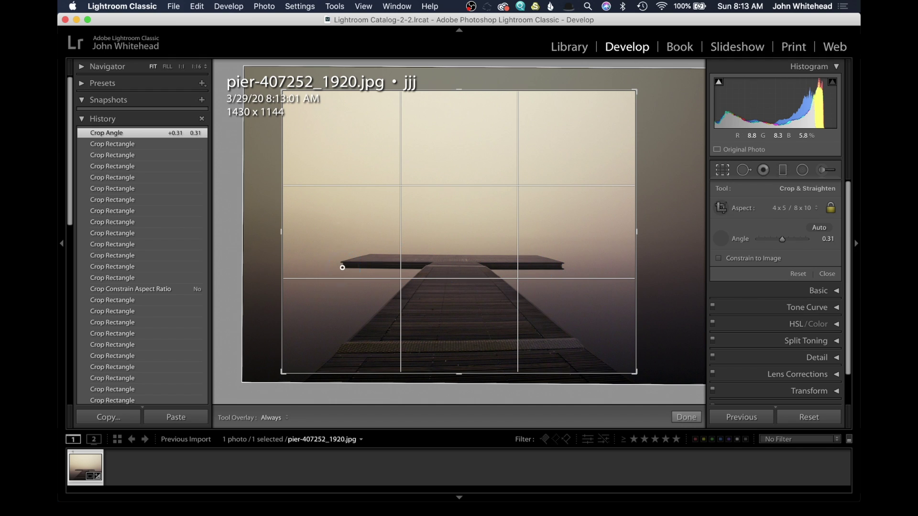
pyautogui.moveTo(342, 267); pyautogui.dragTo(564, 269)
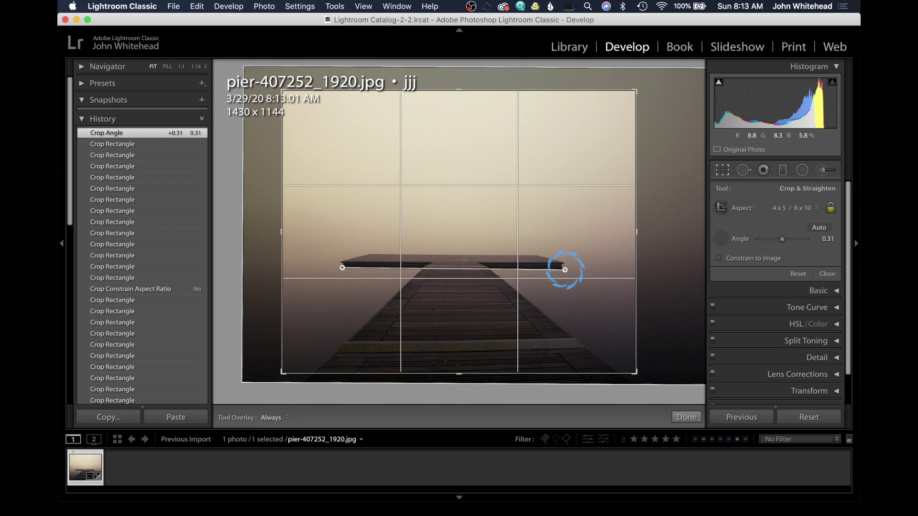
pyautogui.moveTo(564, 269); pyautogui.dragTo(564, 269)
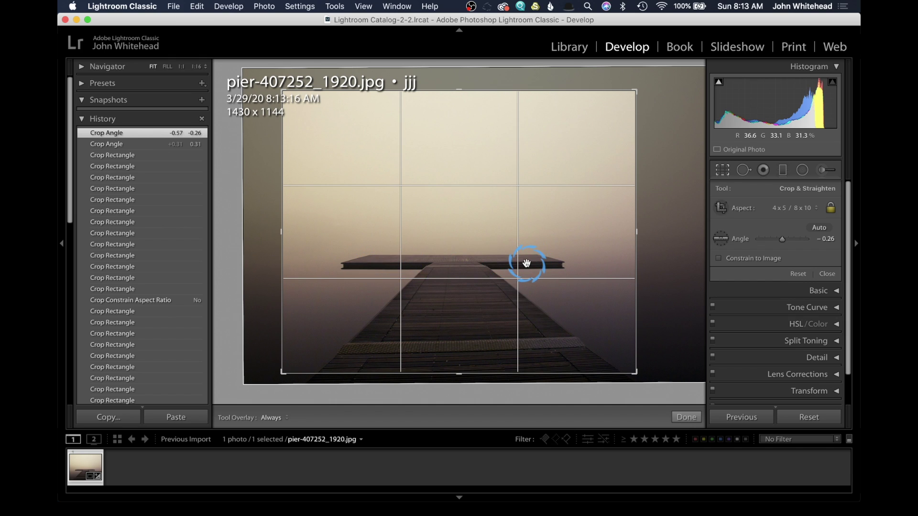
pyautogui.click(798, 274)
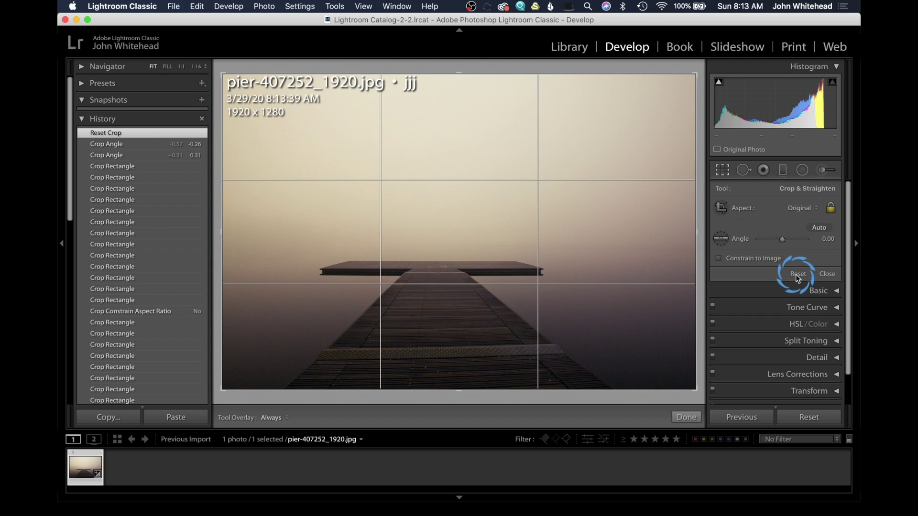